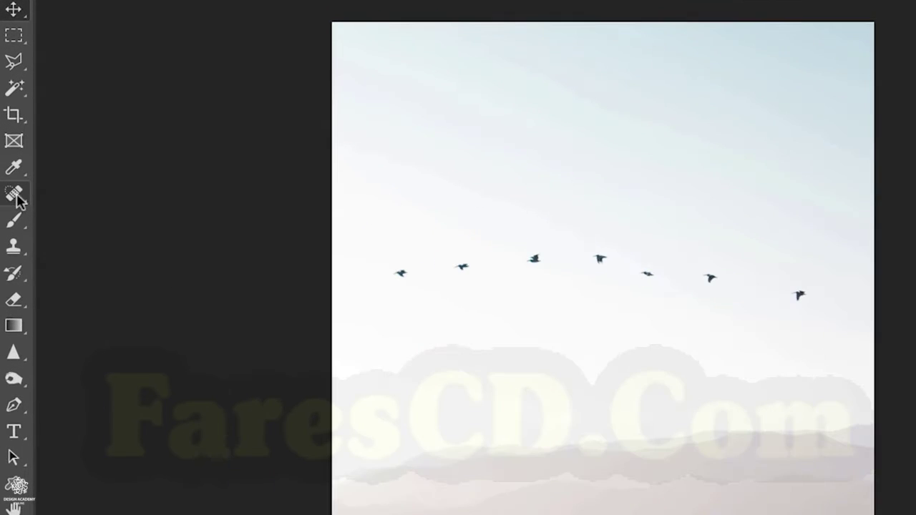
- Set up the Spot Healing Brush to sample all layers on a new empty layer above the Background
click(16, 195)
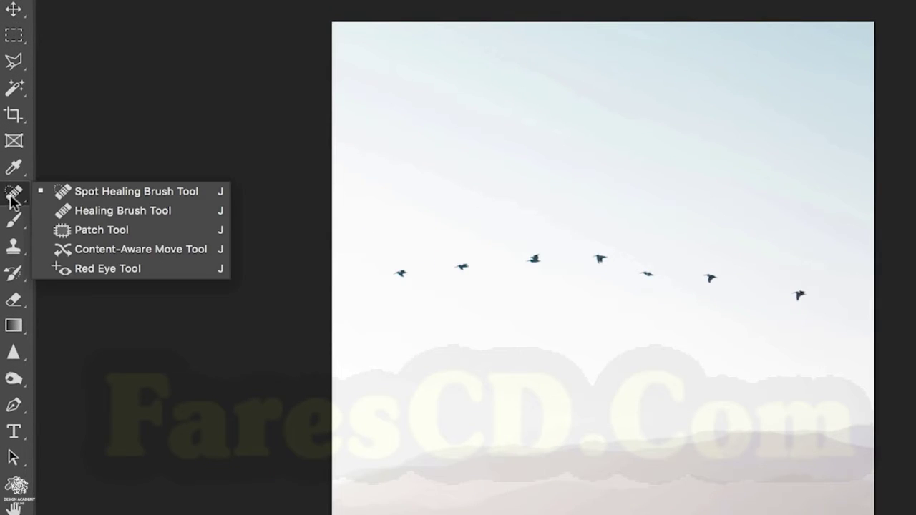
click(202, 195)
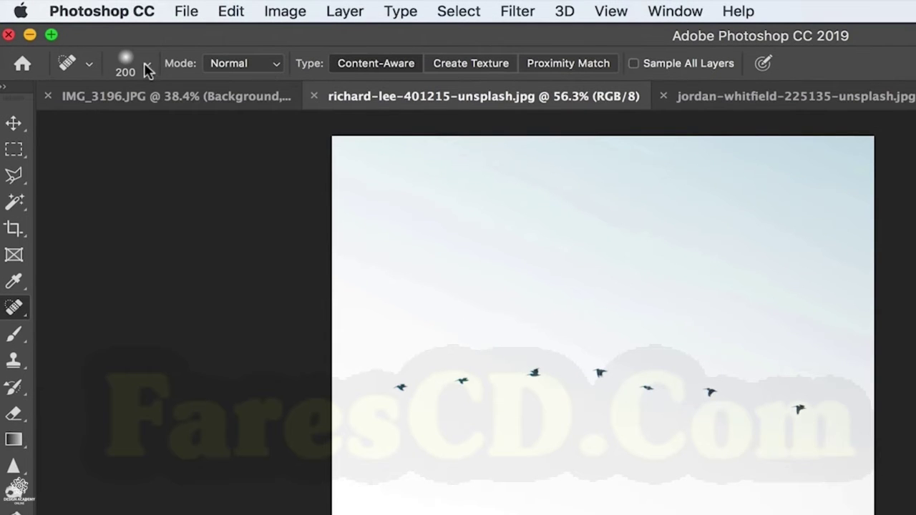
click(148, 66)
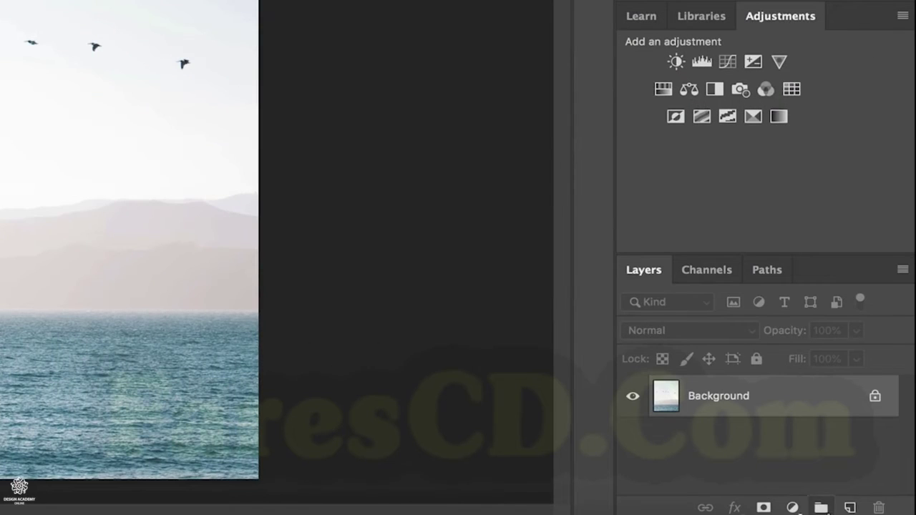
click(851, 507)
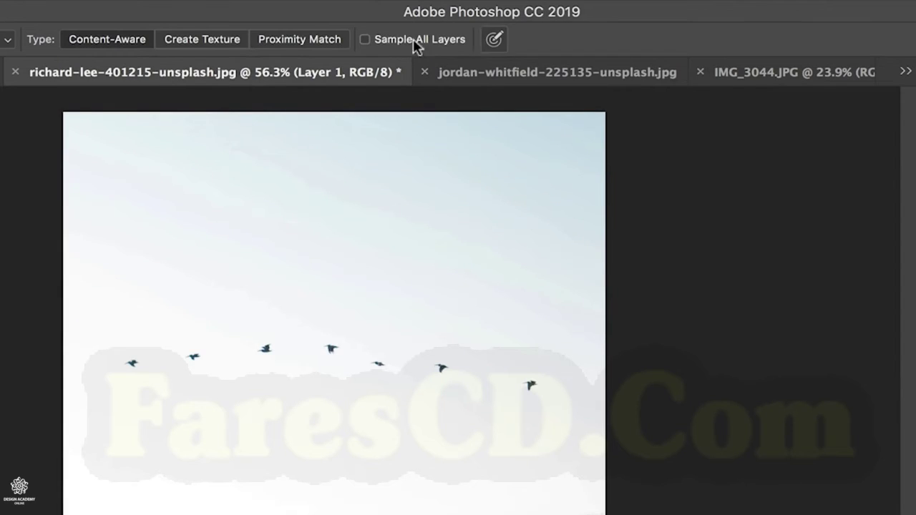
click(364, 39)
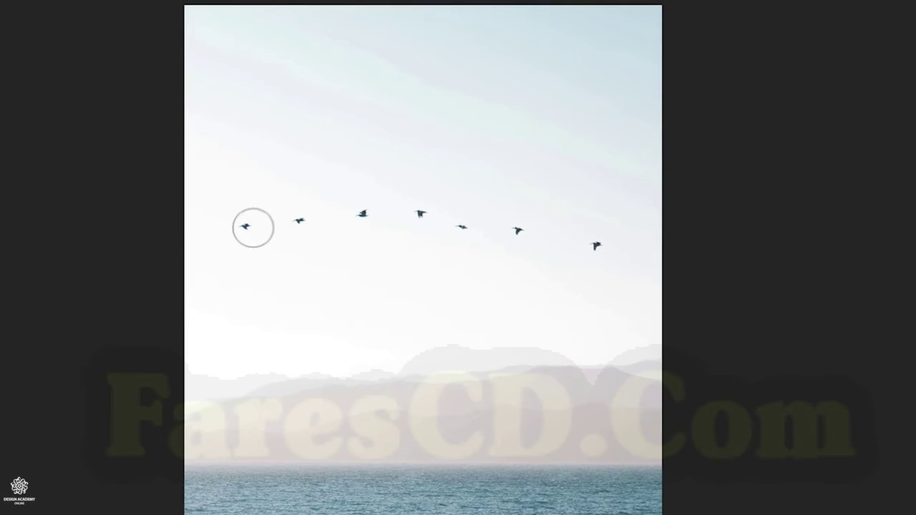
- Remove all seven birds from the sky with the Spot Healing Brush
click(132, 362)
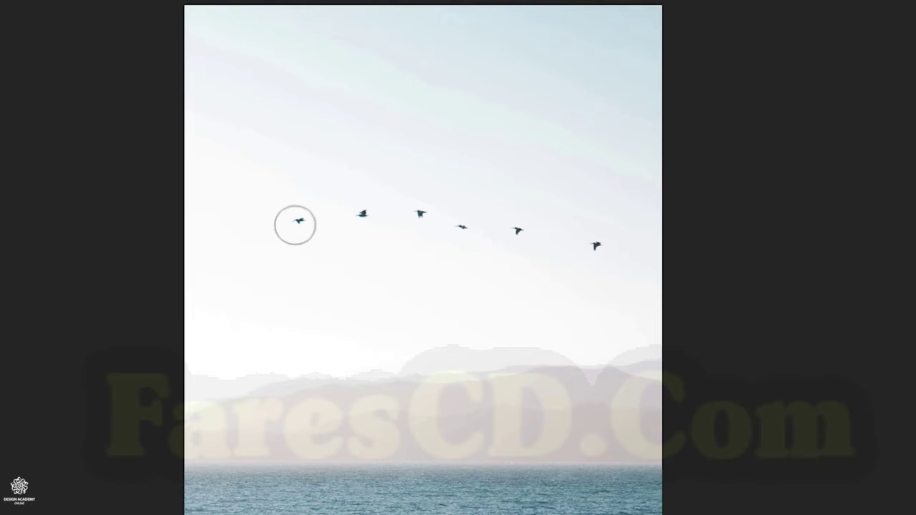
click(297, 222)
click(359, 214)
click(422, 214)
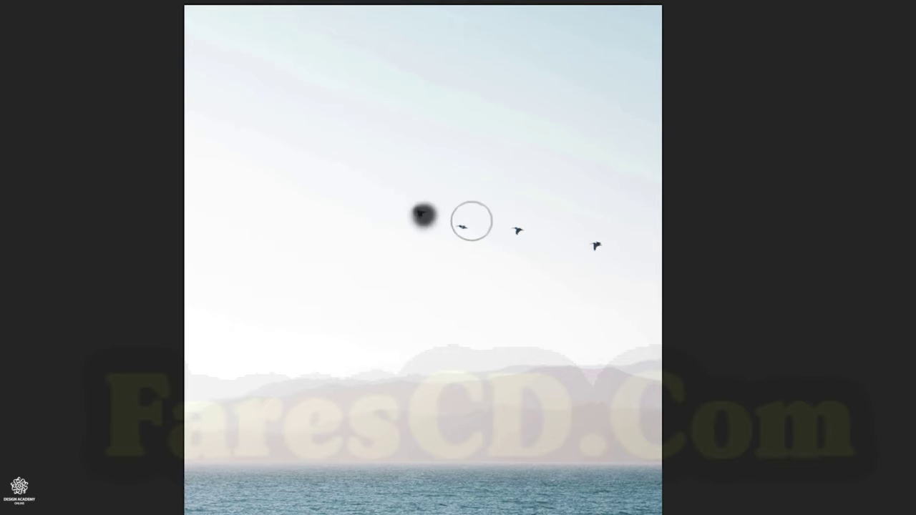
click(463, 229)
click(459, 227)
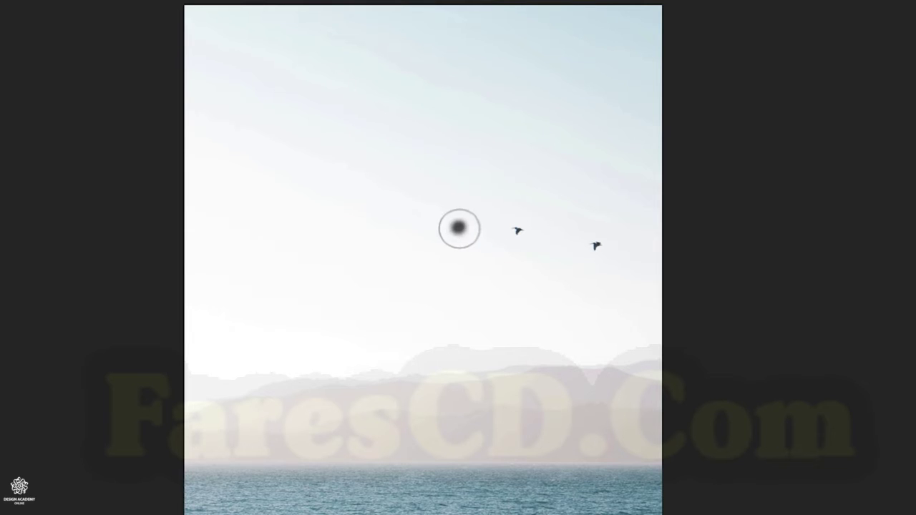
click(517, 230)
click(595, 247)
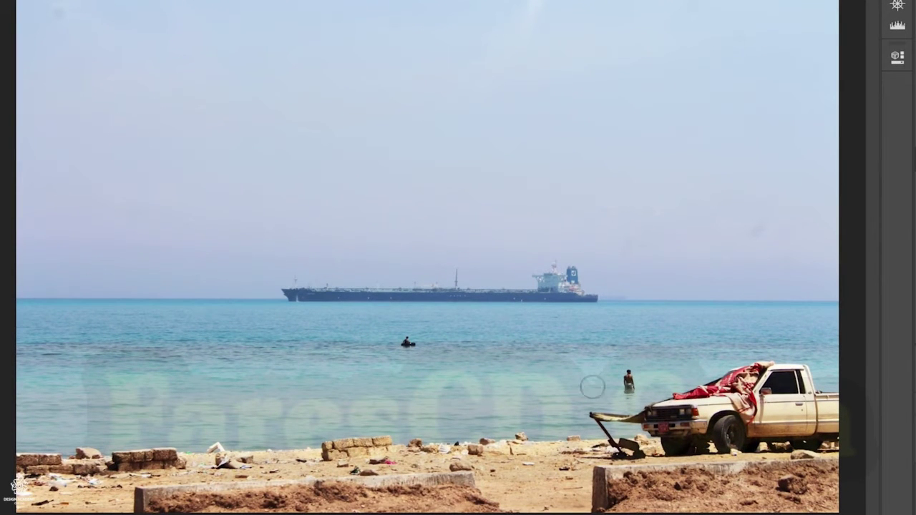
- In IMG_3196.JPG, remove the two people in the sea with the Spot Healing Brush
drag(628, 375, 628, 393)
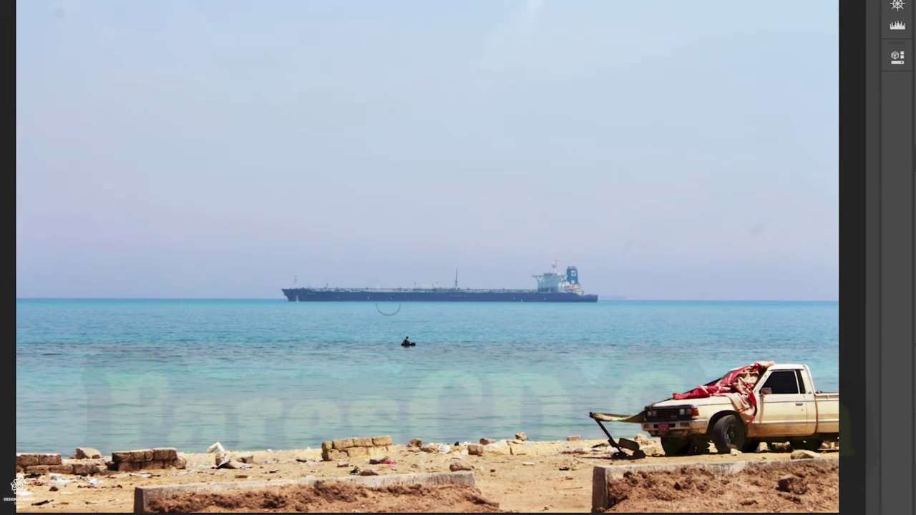
drag(408, 342, 408, 342)
- Try to remove the cargo ship on the horizon with an enlarged Spot Healing Brush, and undo the attempt
key(bracketright)
key(bracketright)
key(bracketright)
mouse_move(282, 294)
mouse_down()
mouse_move(476, 290)
mouse_move(456, 283)
mouse_move(591, 288)
mouse_move(498, 294)
mouse_move(564, 285)
mouse_move(548, 272)
mouse_move(556, 275)
mouse_up()
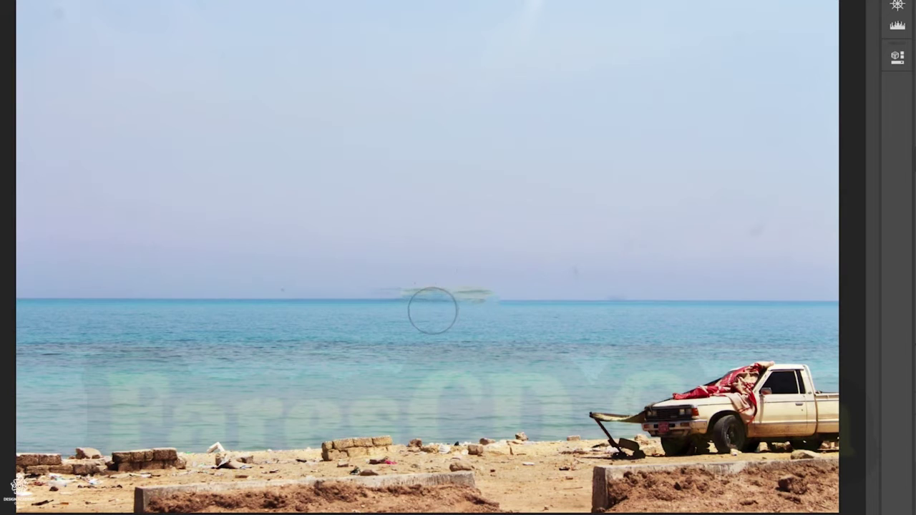
key(super+z)
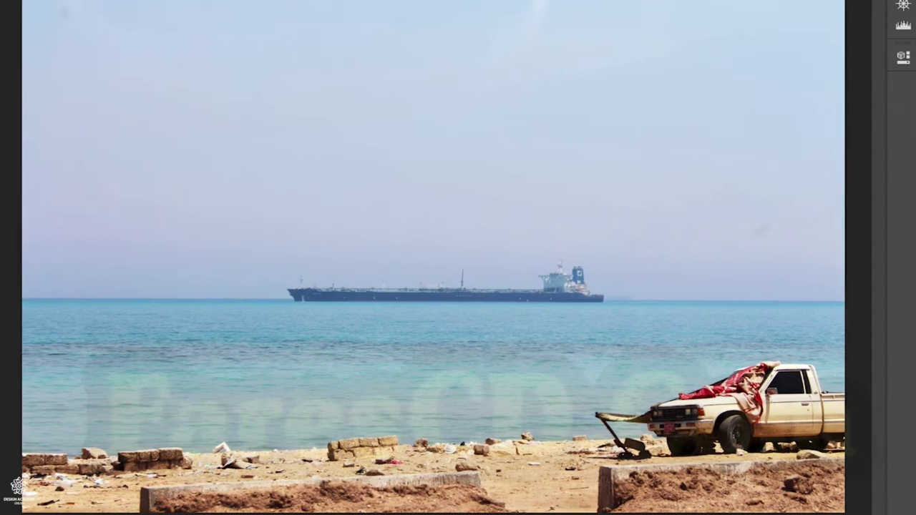
- Switch to the Healing Brush tool and add a new layer named "manipulation" above the Background
click(12, 120)
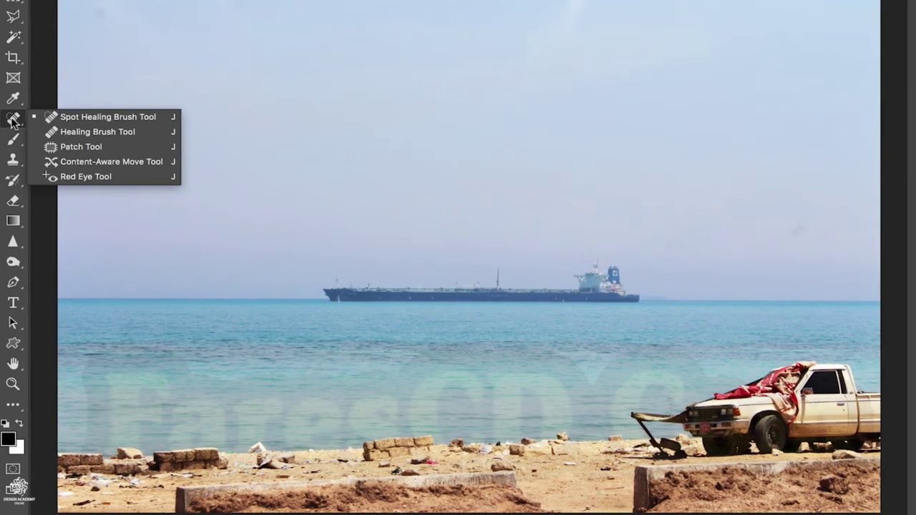
click(116, 131)
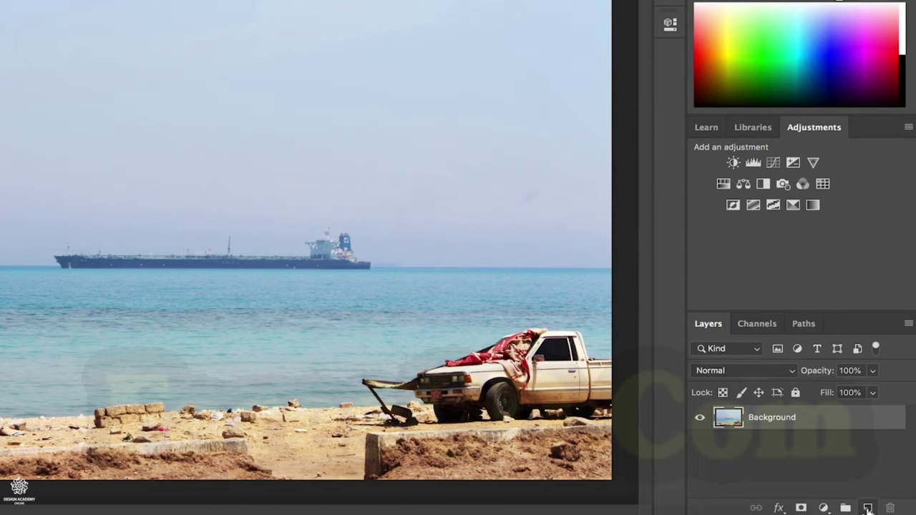
click(867, 509)
double_click(762, 419)
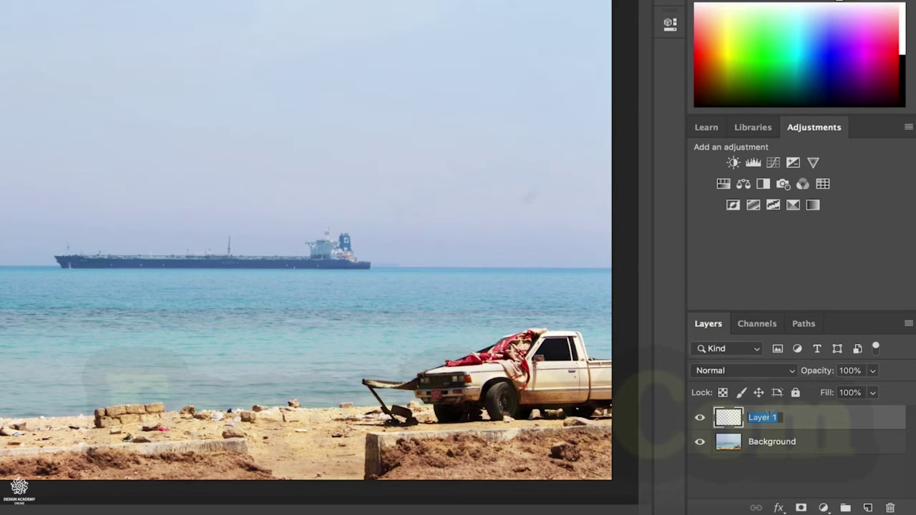
text(ma)
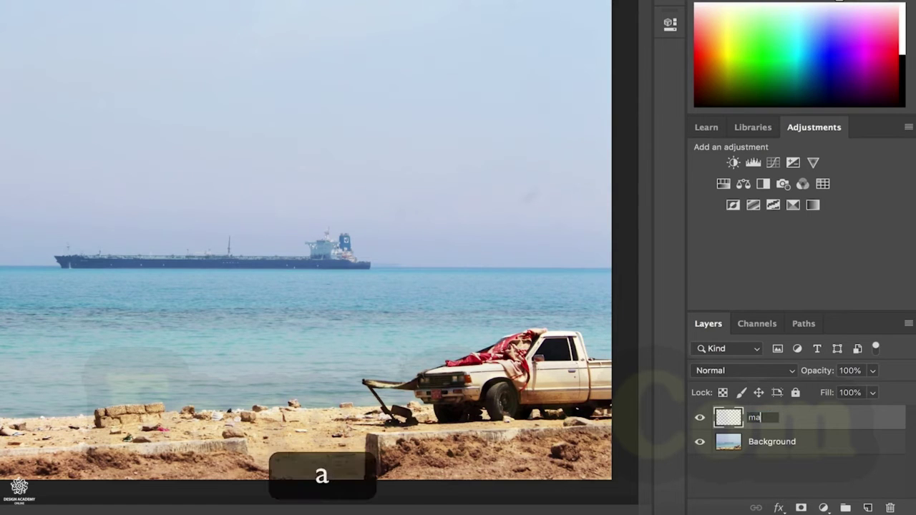
text(nipulation)
key(Return)
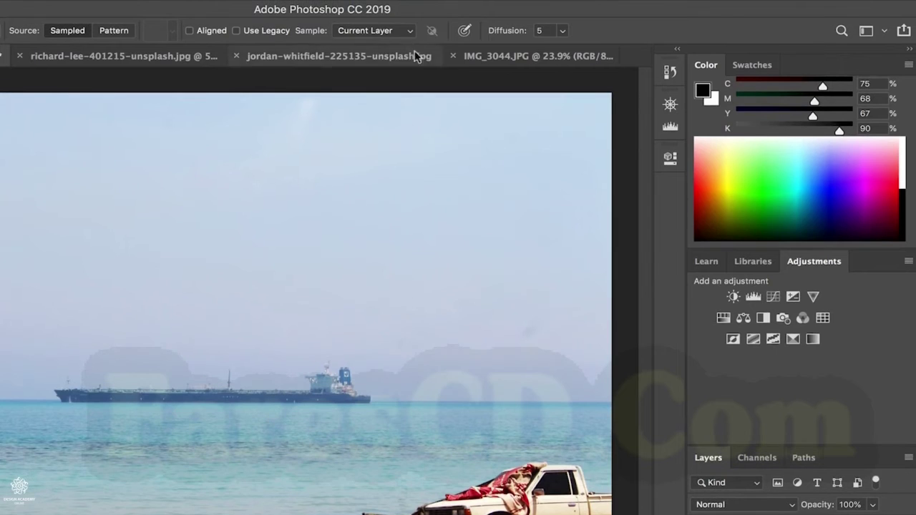
- Set the Healing Brush to sample All Layers and paint clean horizon sampled beside the ship over its front end
click(407, 32)
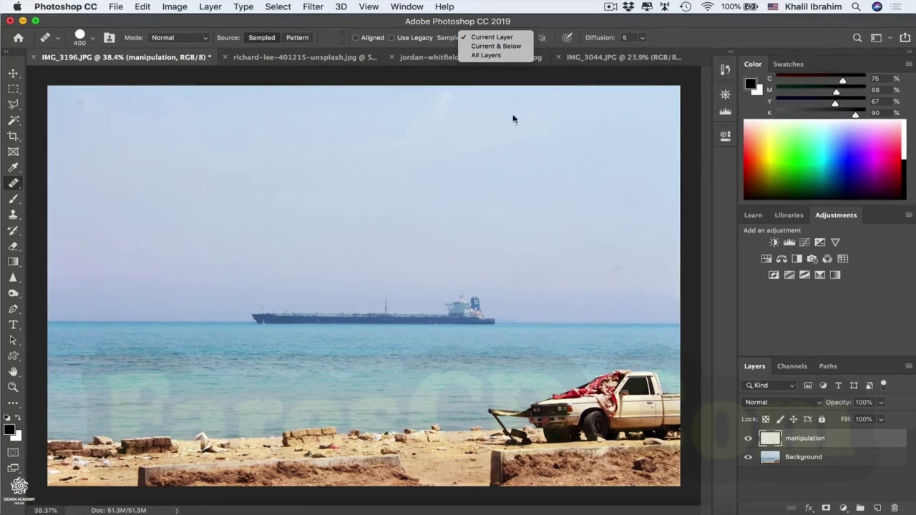
click(499, 56)
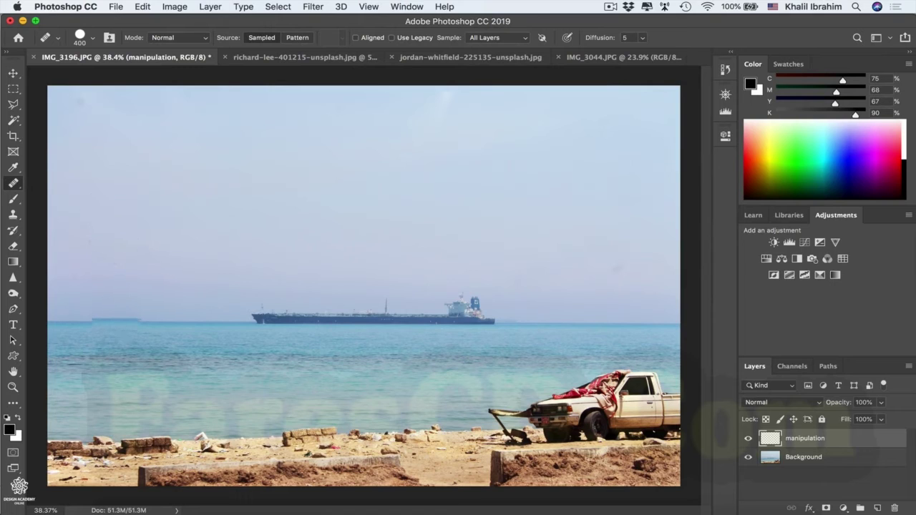
key(alt)
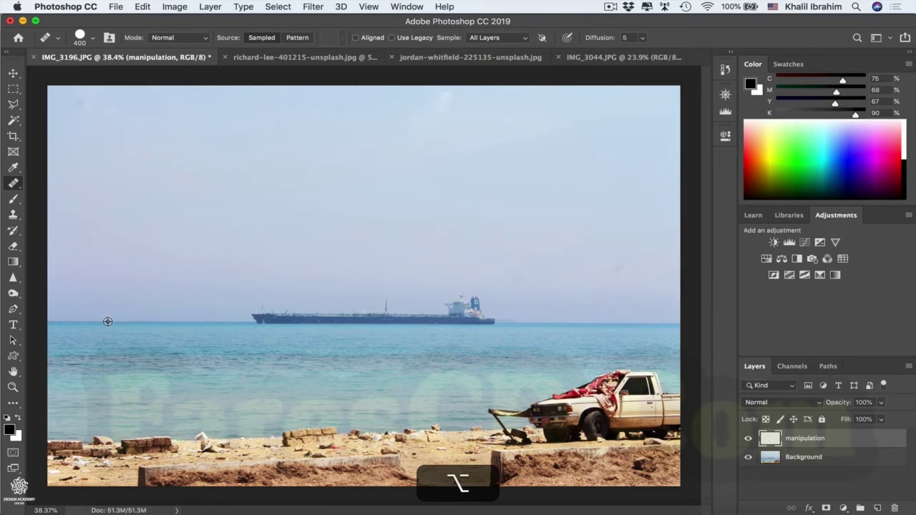
alt+click(105, 321)
click(262, 320)
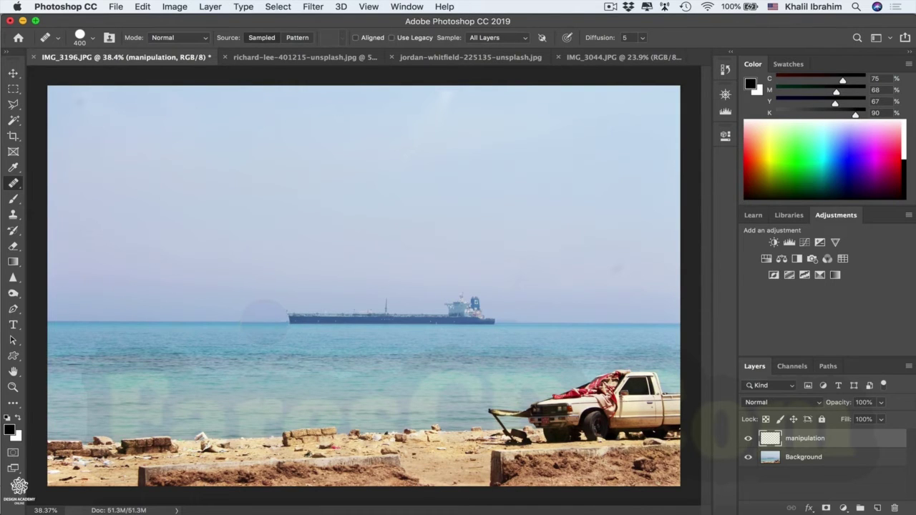
click(273, 320)
click(276, 320)
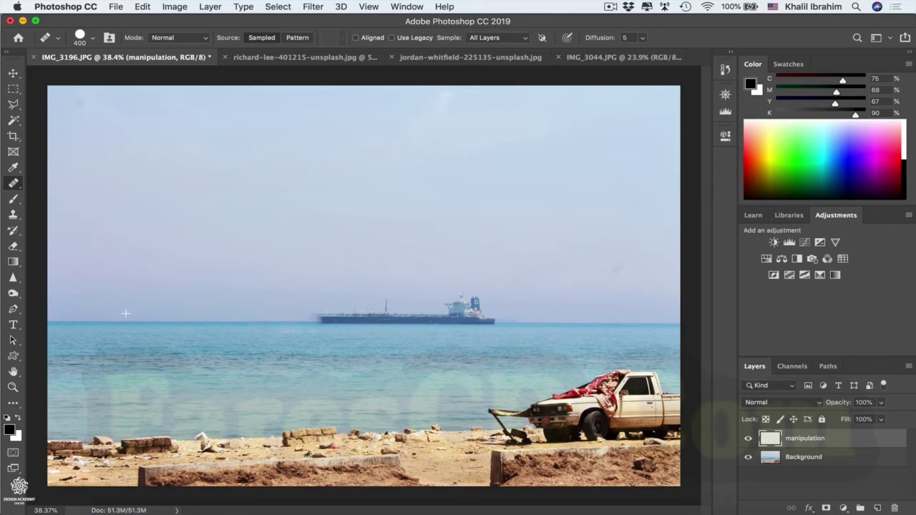
drag(276, 319, 315, 320)
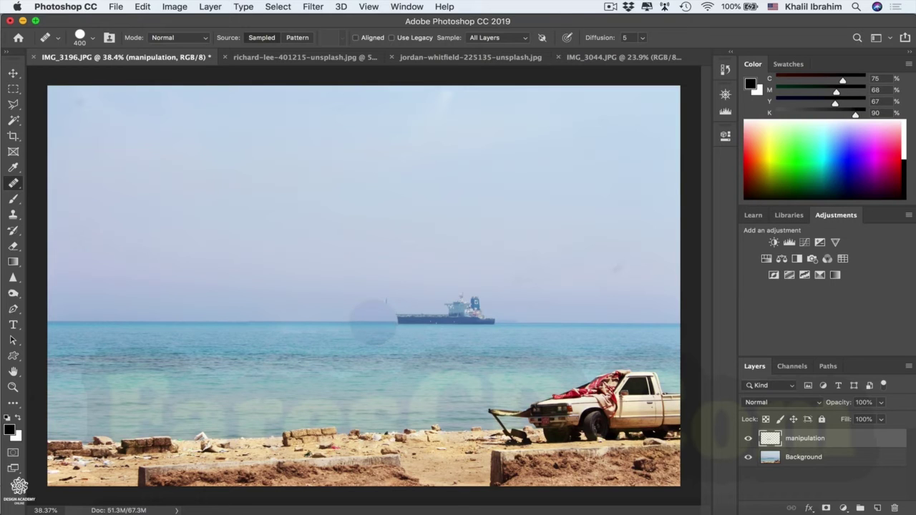
- Enlarge the Healing Brush to 600 and paint out the rest of the ship, repairing the horizon line behind it
key(])
key(])
click(379, 321)
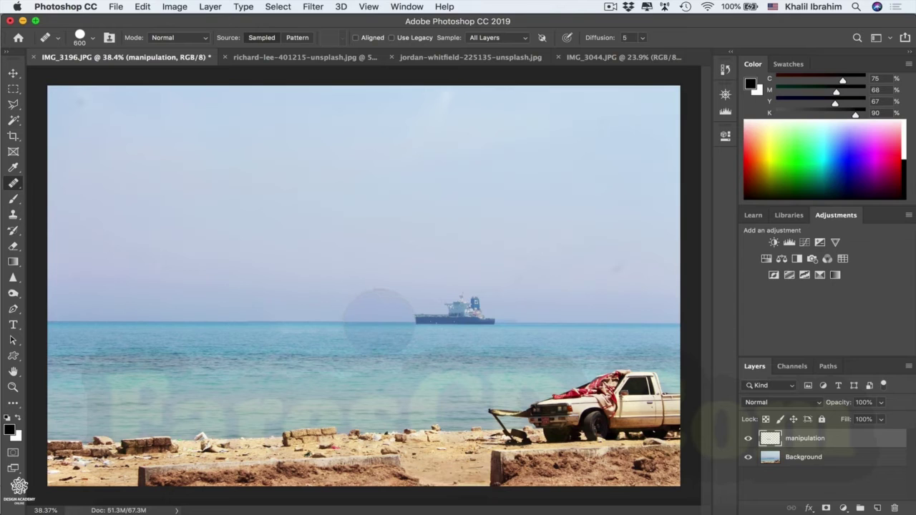
click(379, 319)
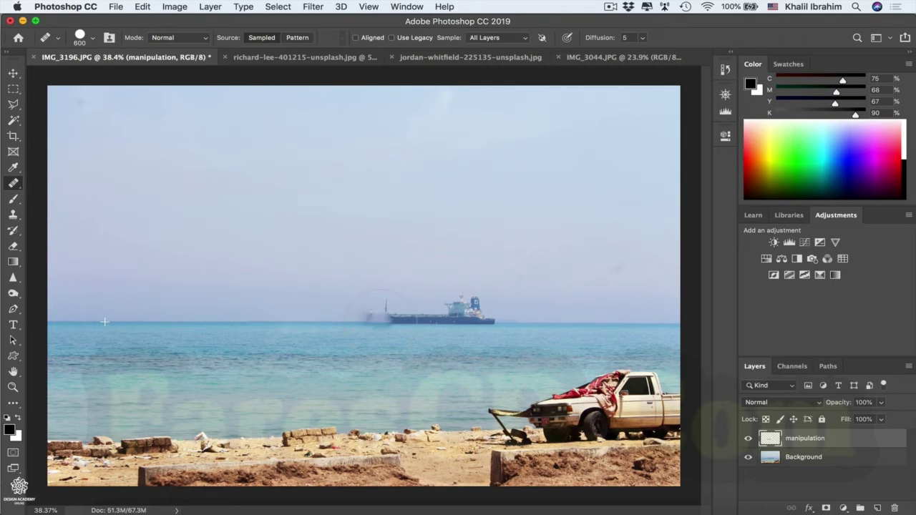
mouse_move(380, 324)
mouse_down()
mouse_move(389, 314)
mouse_move(447, 321)
mouse_move(466, 312)
mouse_up()
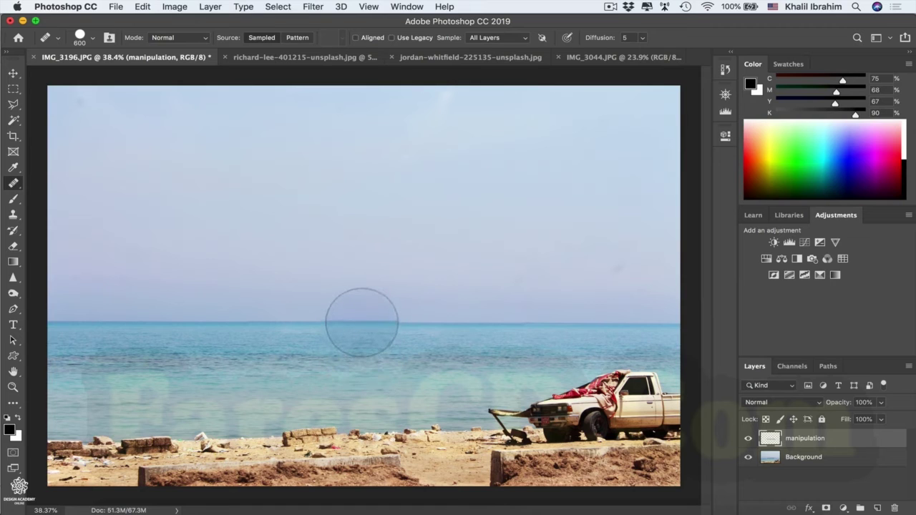
mouse_move(363, 324)
mouse_down()
mouse_move(381, 324)
mouse_move(353, 322)
mouse_move(409, 325)
mouse_up()
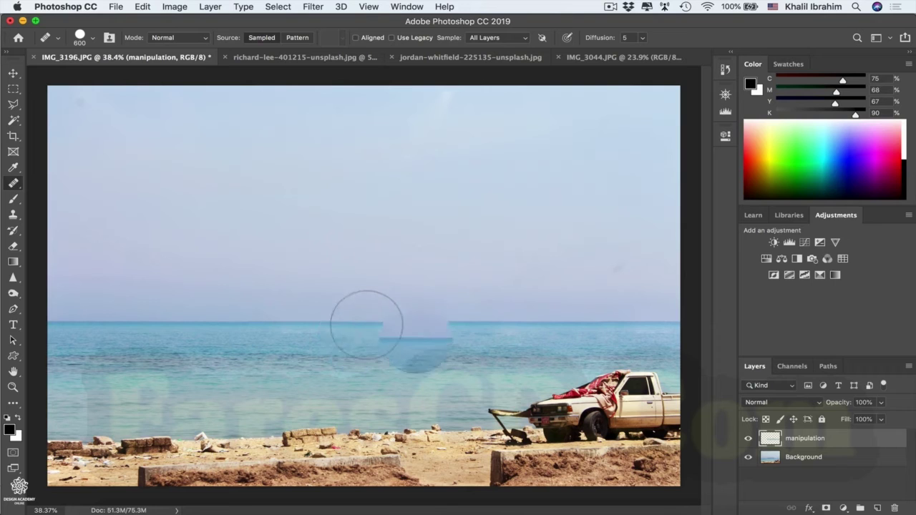
drag(450, 324, 459, 334)
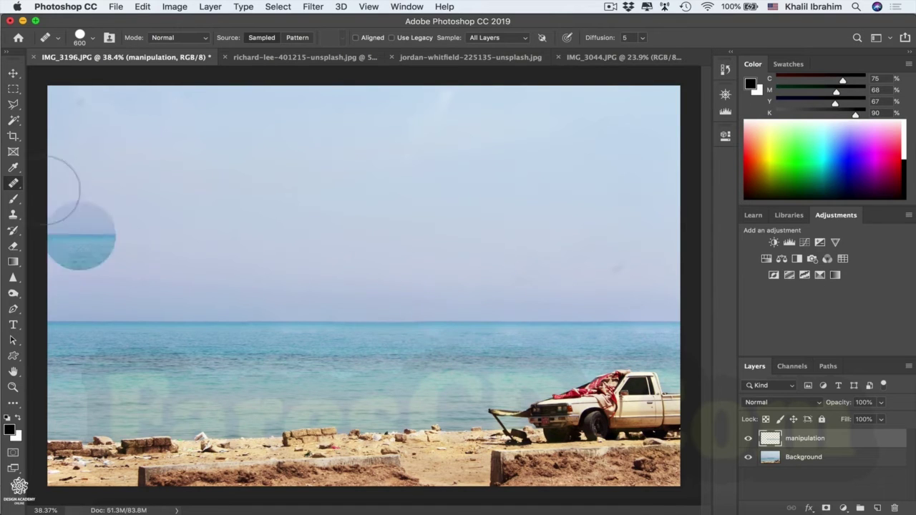
- Clean up the uneven patches in the sea just below the horizon with the Spot Healing Brush
right_click(14, 183)
click(47, 183)
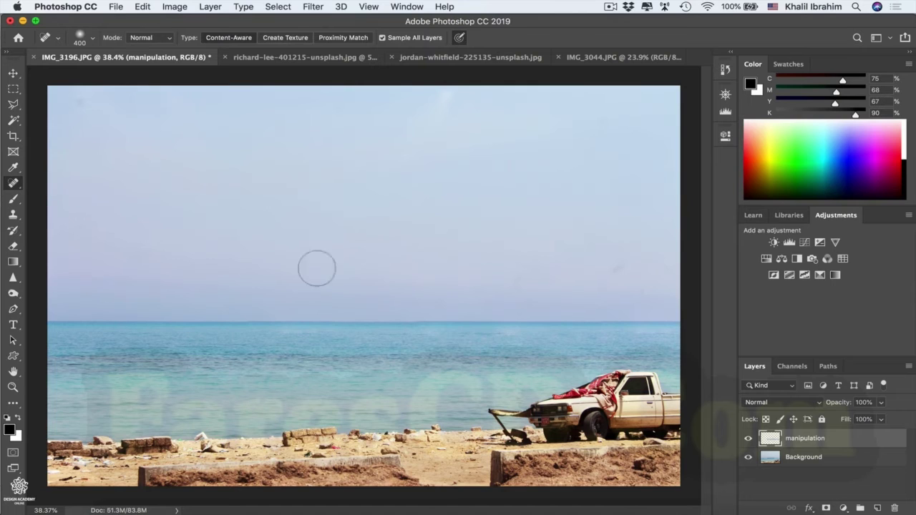
drag(513, 334, 505, 334)
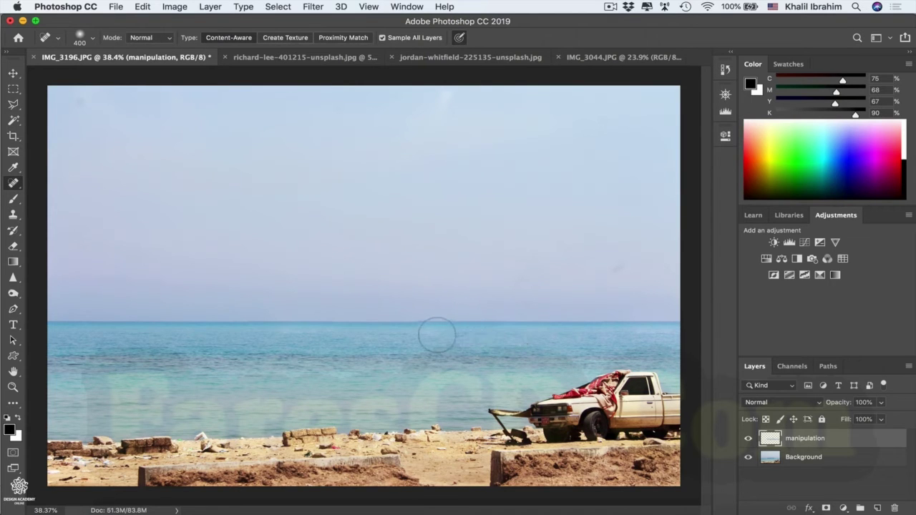
drag(434, 333, 418, 335)
mouse_move(636, 333)
mouse_down()
mouse_move(670, 335)
mouse_move(648, 337)
mouse_up()
- Switch to the Healing Brush and paint shoreline sampled just in front of the truck over its front end
right_click(18, 184)
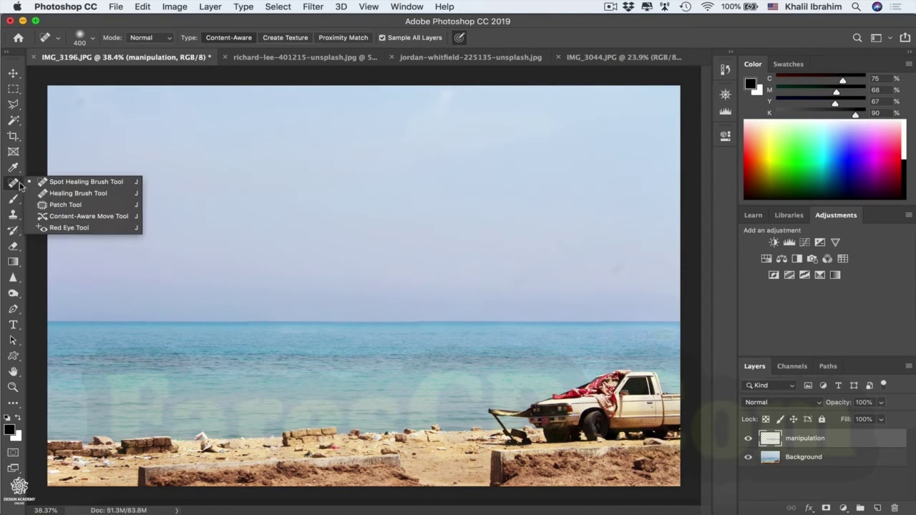
click(108, 194)
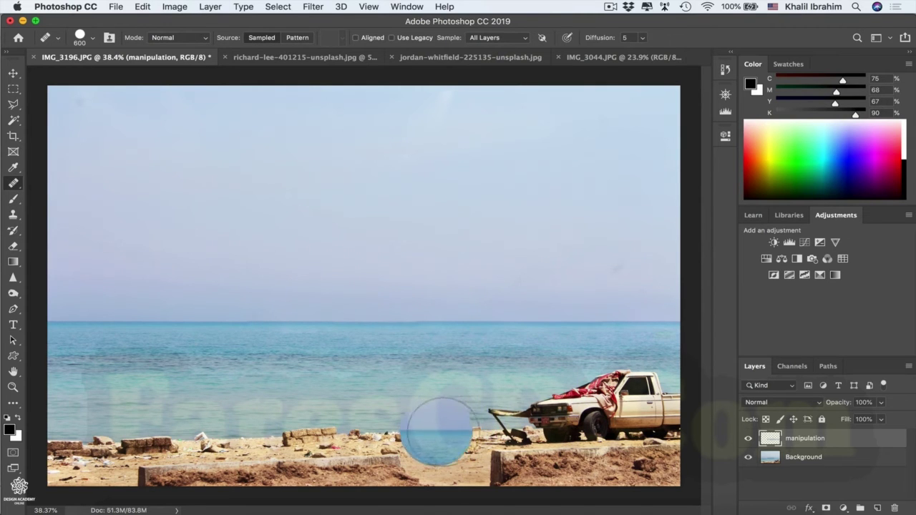
key(alt)
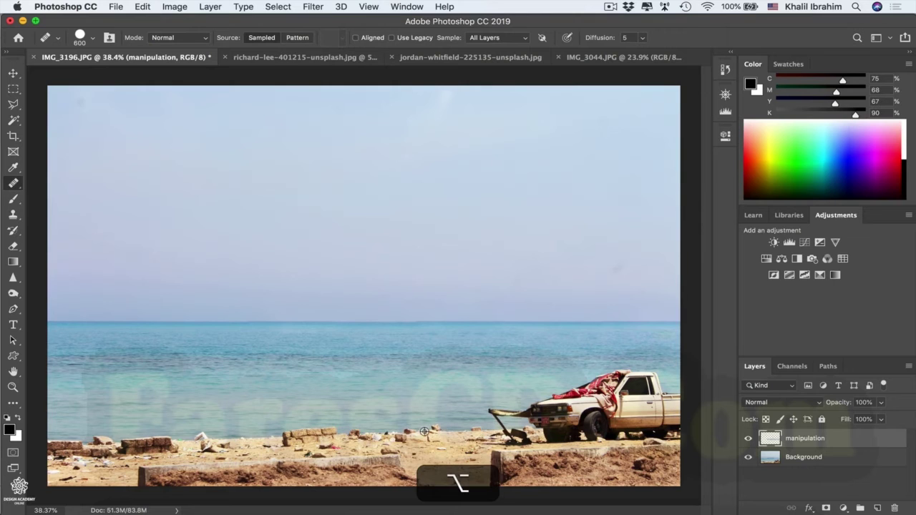
alt+click(474, 432)
mouse_move(499, 429)
mouse_down()
mouse_move(527, 429)
mouse_move(519, 423)
mouse_move(530, 427)
mouse_move(536, 412)
mouse_move(557, 409)
mouse_move(546, 424)
mouse_move(562, 428)
mouse_move(549, 401)
mouse_move(563, 393)
mouse_move(588, 420)
mouse_move(578, 421)
mouse_move(593, 418)
mouse_move(515, 423)
mouse_move(579, 428)
mouse_move(584, 458)
mouse_move(605, 422)
mouse_up()
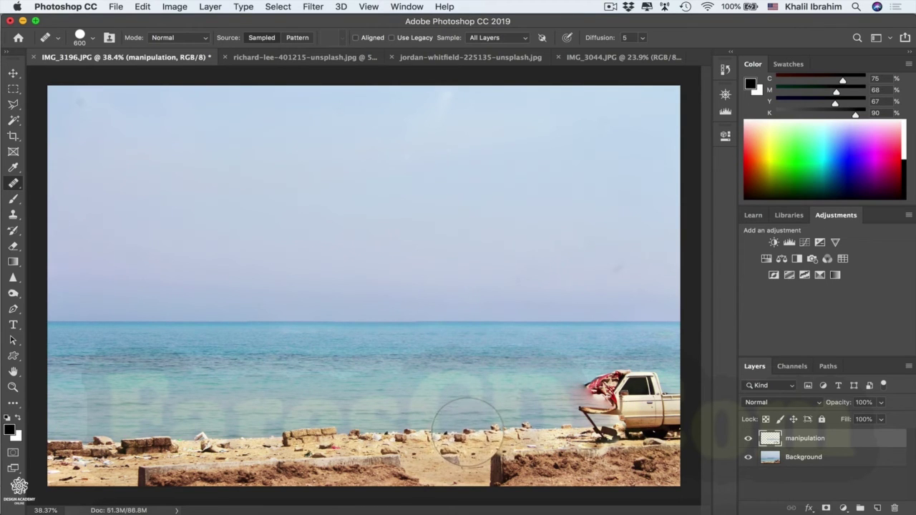
- Sample more of the clean shoreline and paint out the rest of the truck up to the photo's right edge
key(alt)
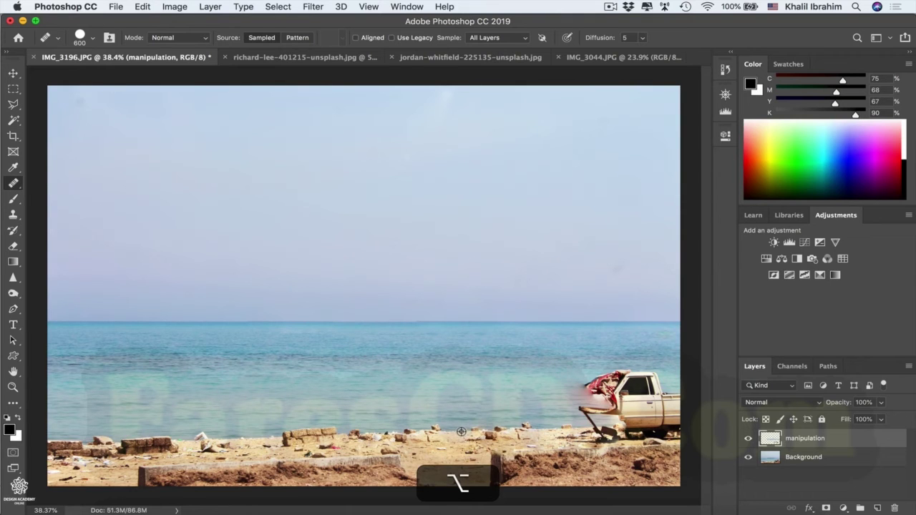
alt+click(549, 426)
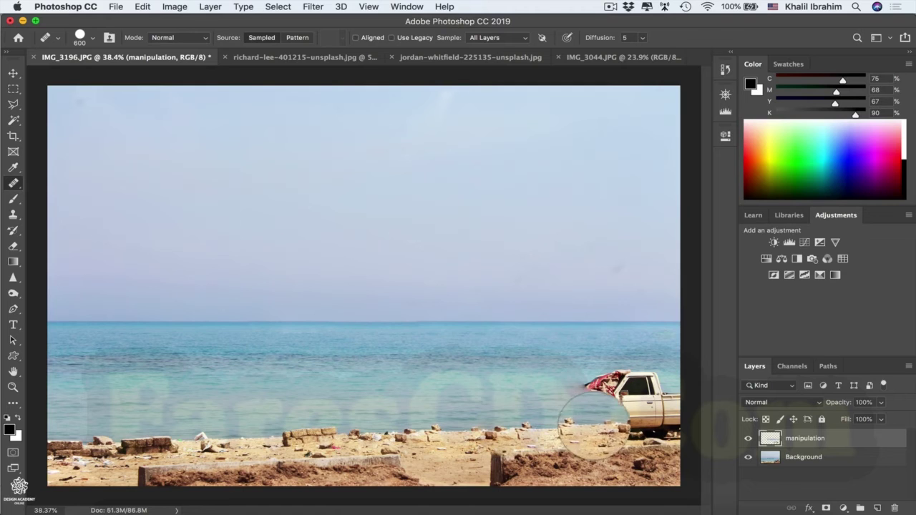
mouse_move(593, 427)
mouse_down()
mouse_move(590, 393)
mouse_move(614, 385)
mouse_move(624, 391)
mouse_move(613, 414)
mouse_move(573, 401)
mouse_move(605, 432)
mouse_move(649, 428)
mouse_move(635, 415)
mouse_move(641, 387)
mouse_move(659, 416)
mouse_up()
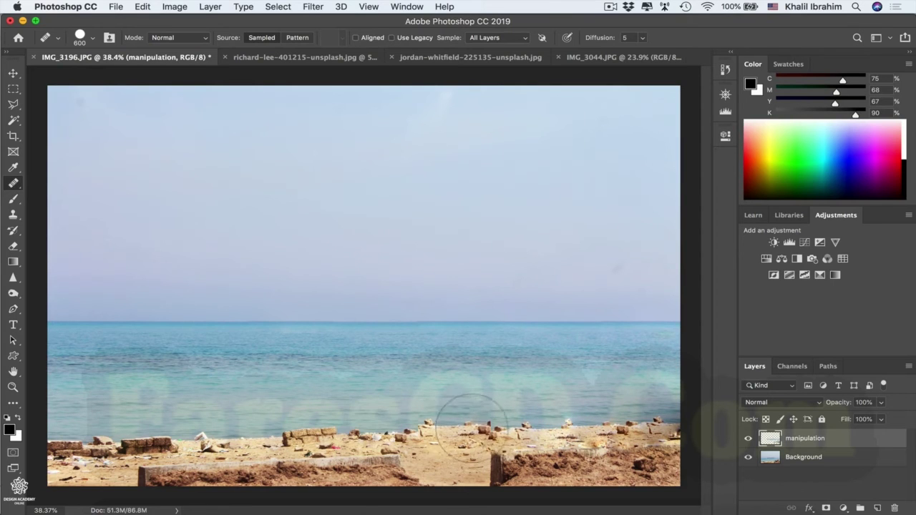
alt+click(462, 429)
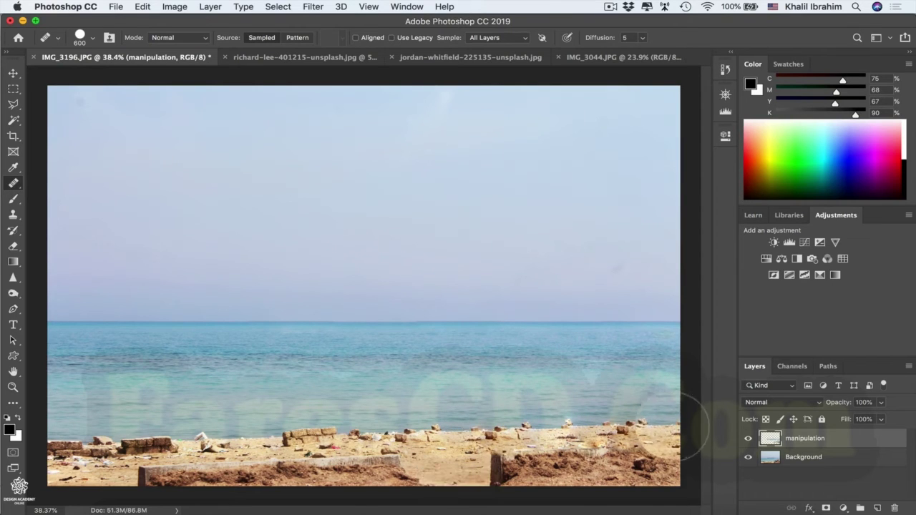
mouse_move(657, 428)
mouse_down()
mouse_move(665, 420)
mouse_move(583, 424)
mouse_up()
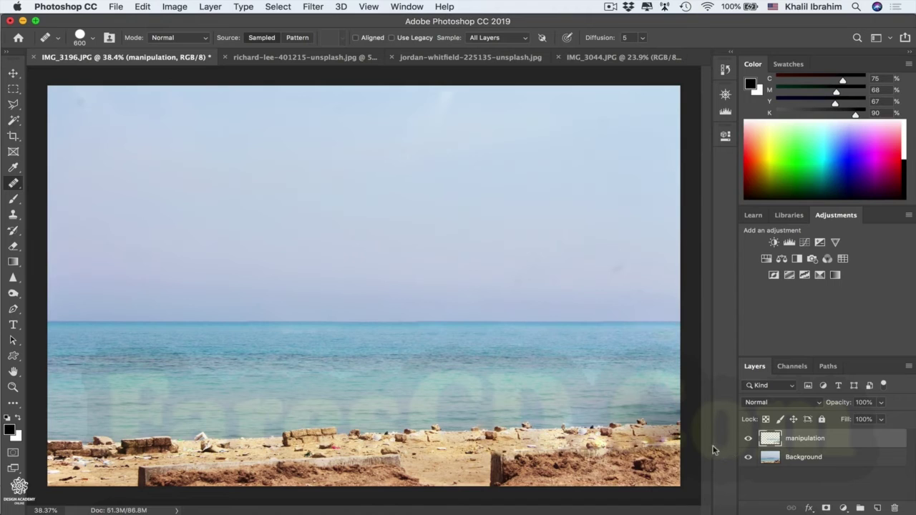
- Resample nearby sand, shoreline and sea to touch up the smudged areas left where the truck stood
key(alt)
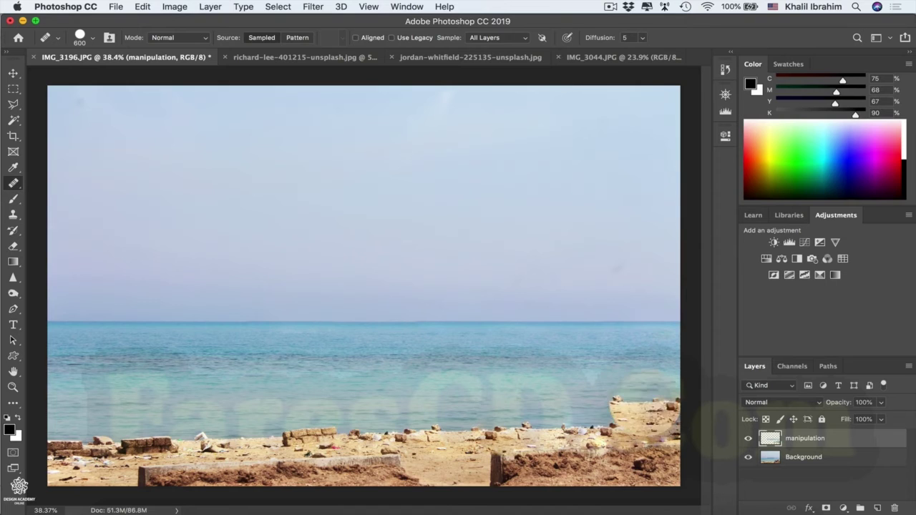
key(alt)
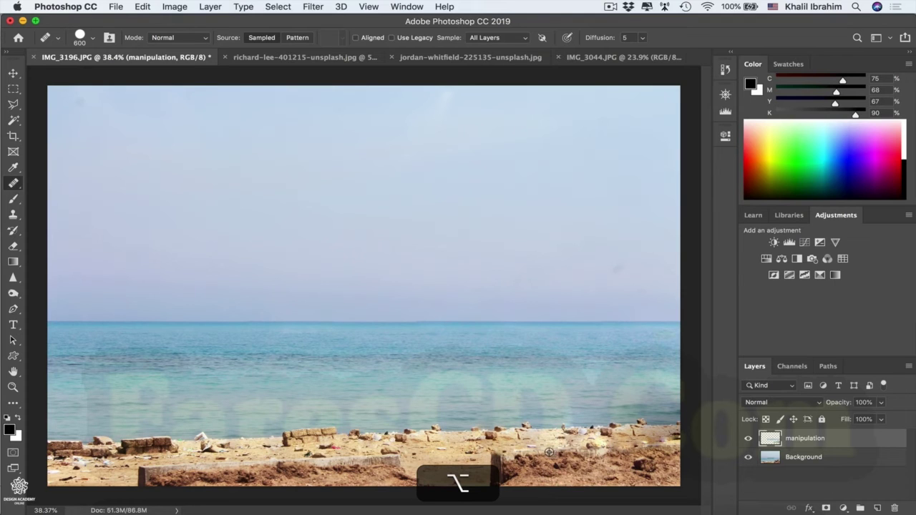
drag(577, 455, 676, 450)
key(alt)
alt+click(578, 454)
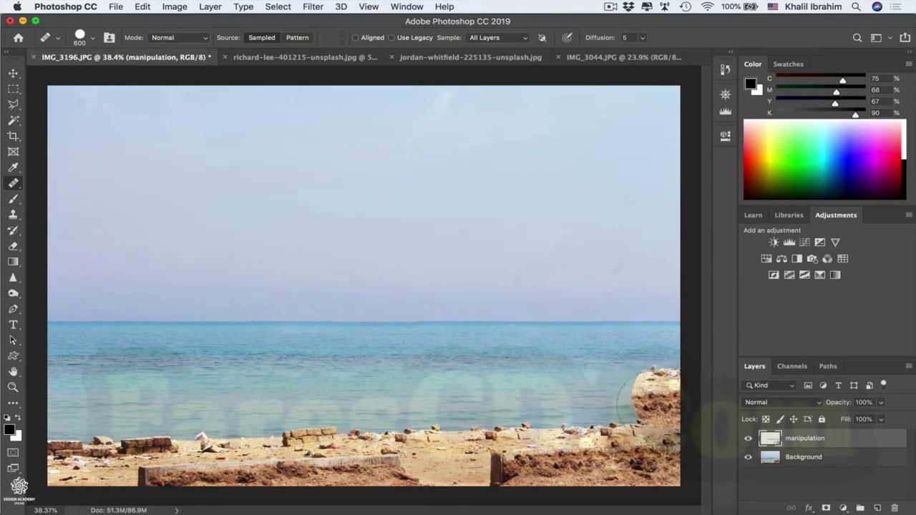
key(alt)
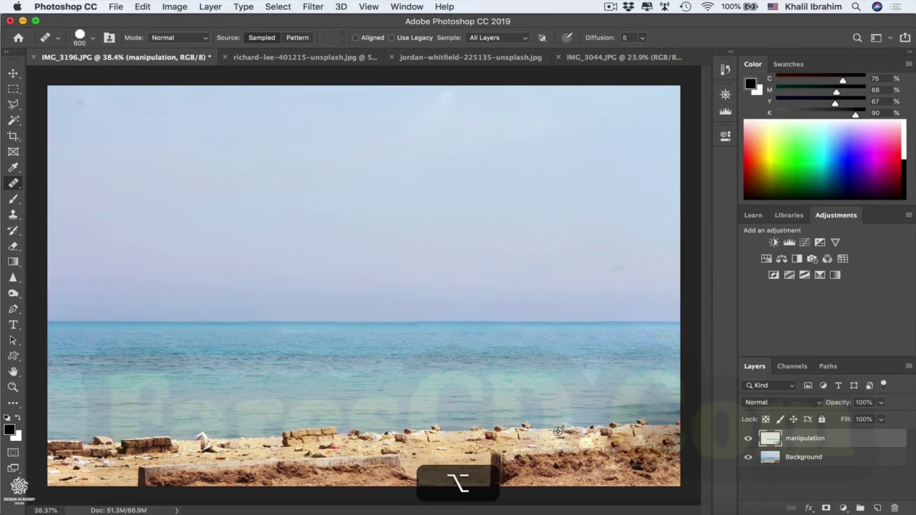
alt+click(596, 427)
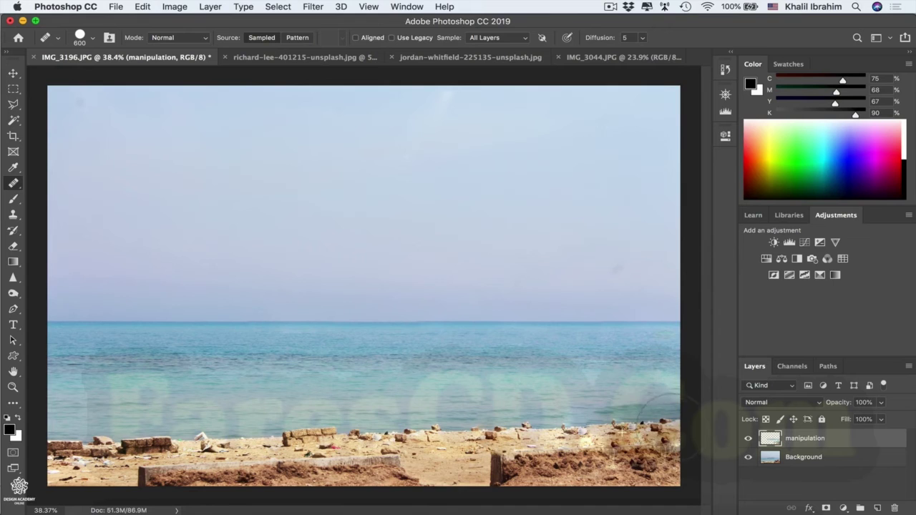
key(alt)
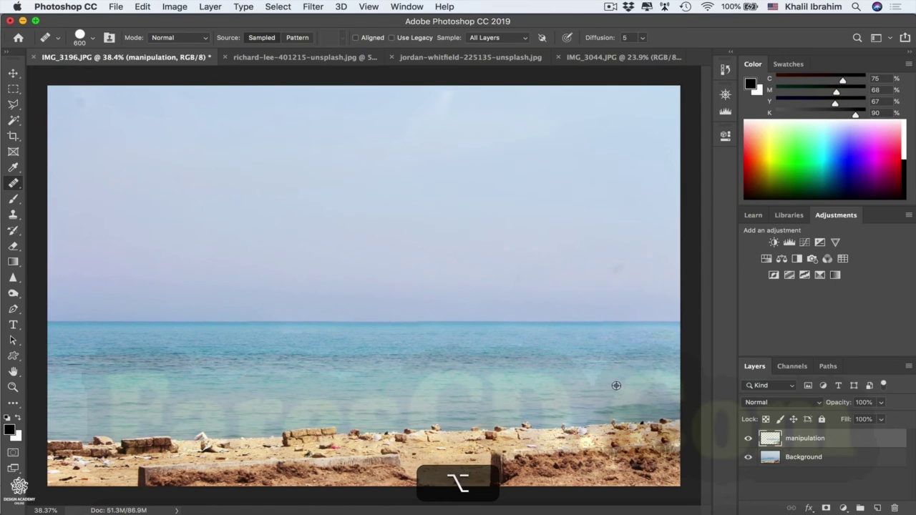
alt+click(578, 397)
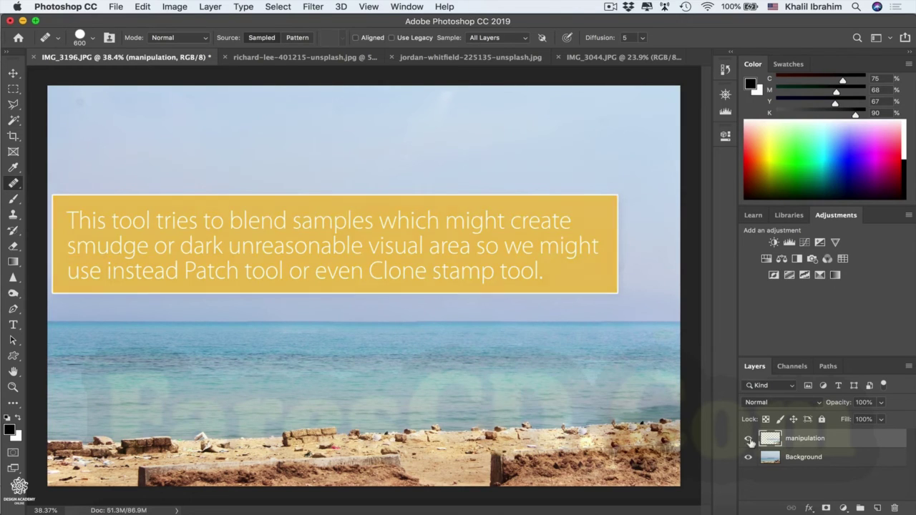
- Hide the manipulation layer and add a new layer above it named "car removal"
click(749, 439)
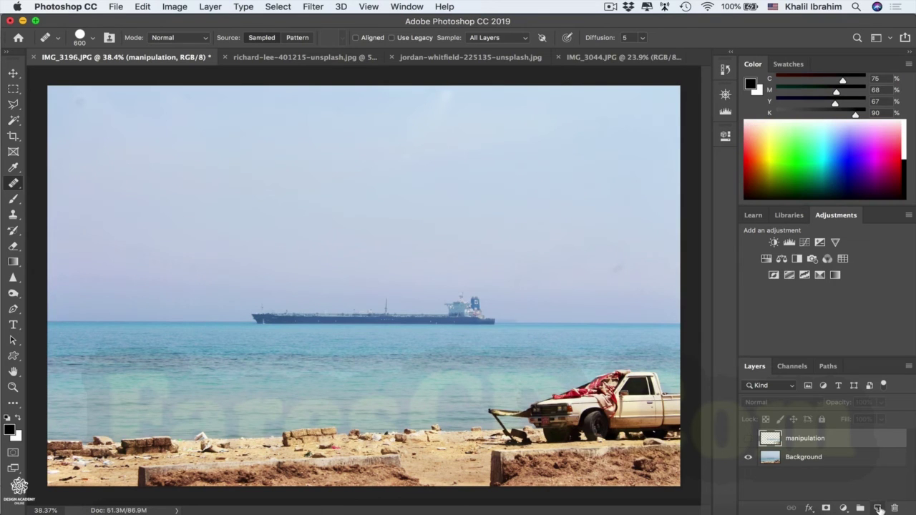
click(878, 508)
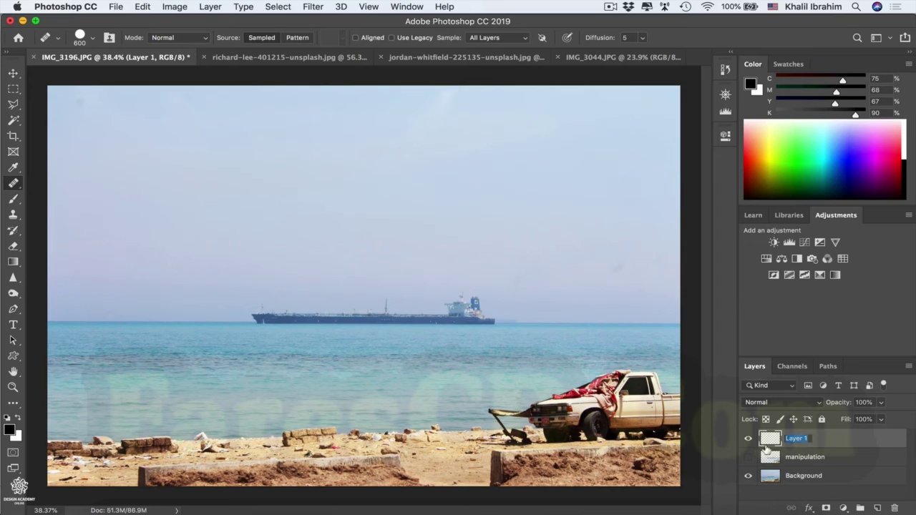
text(car)
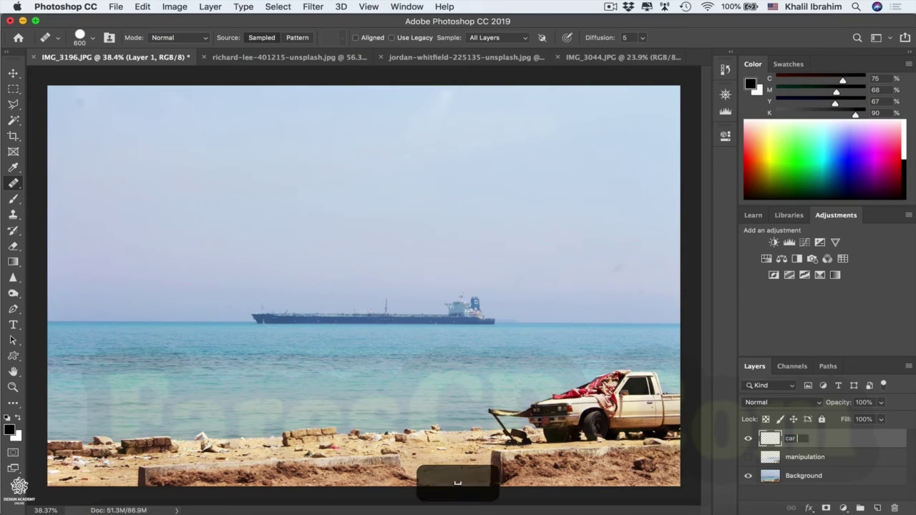
text( removal)
key(Return)
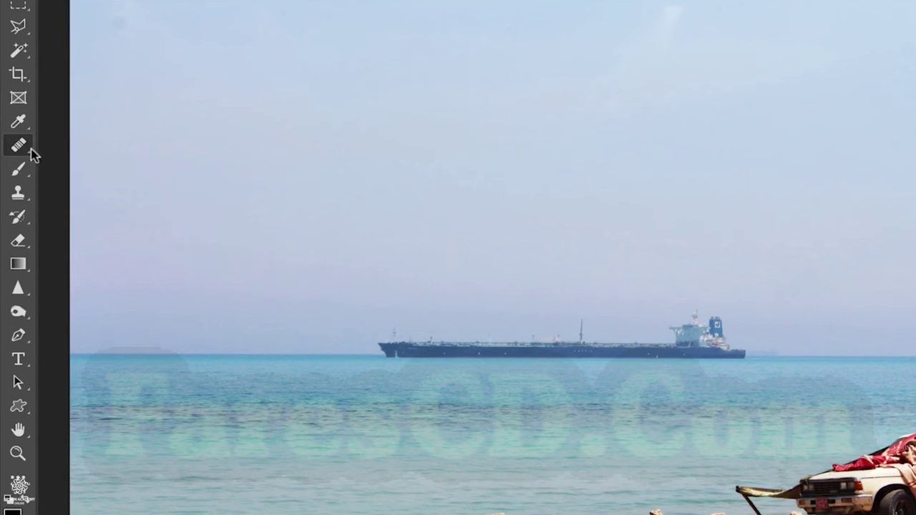
- Switch to the Patch tool with its patch mode set to Content-Aware
right_click(12, 184)
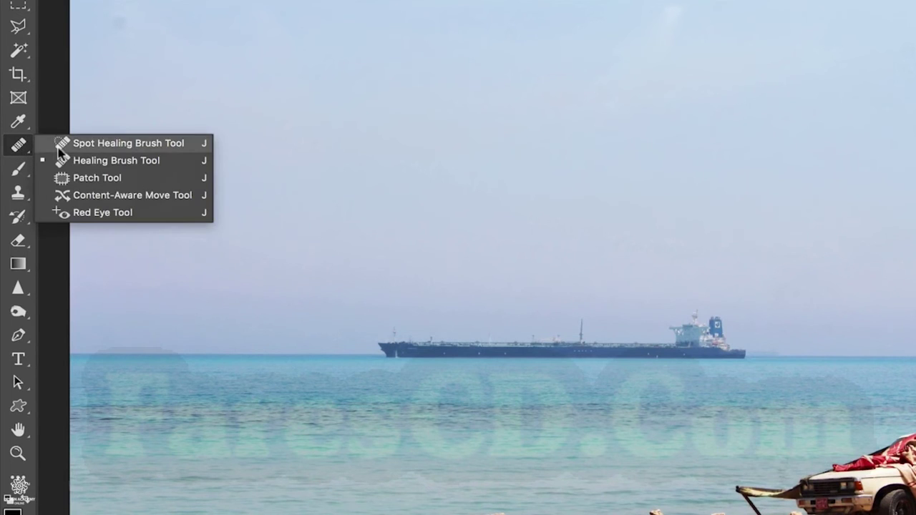
click(116, 178)
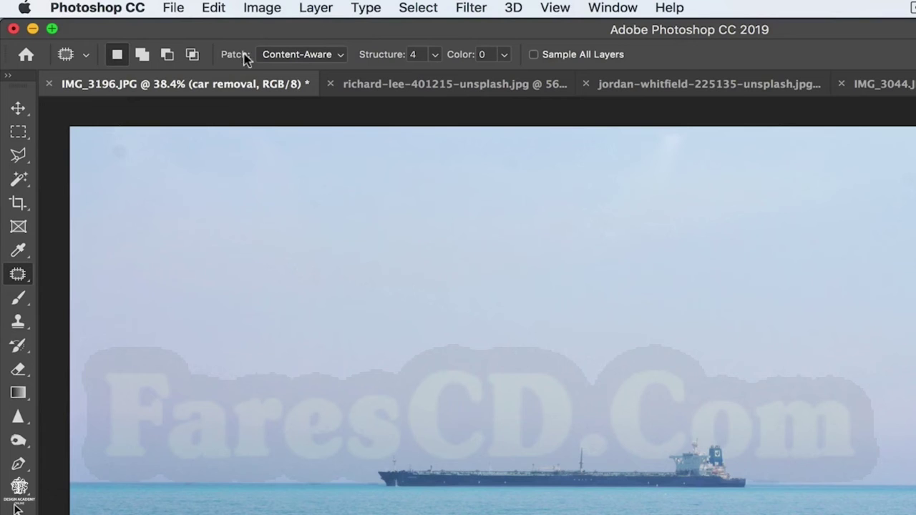
click(341, 58)
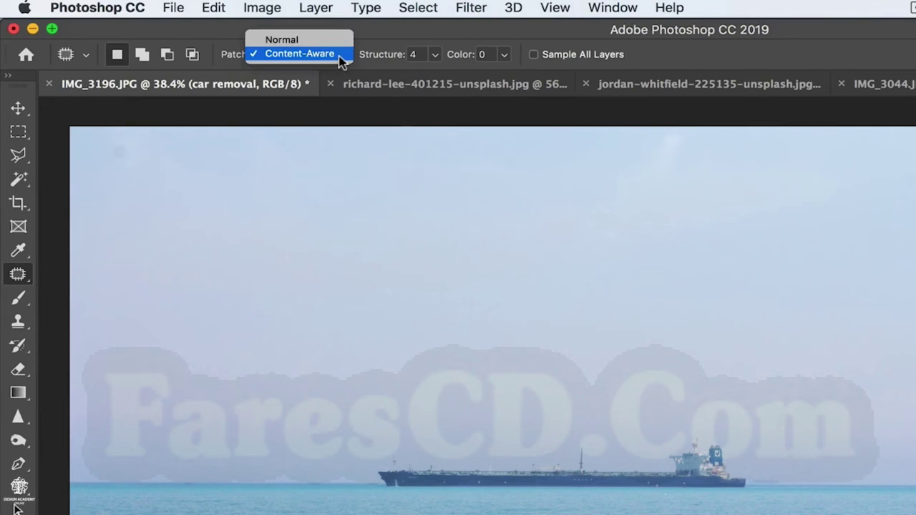
click(341, 56)
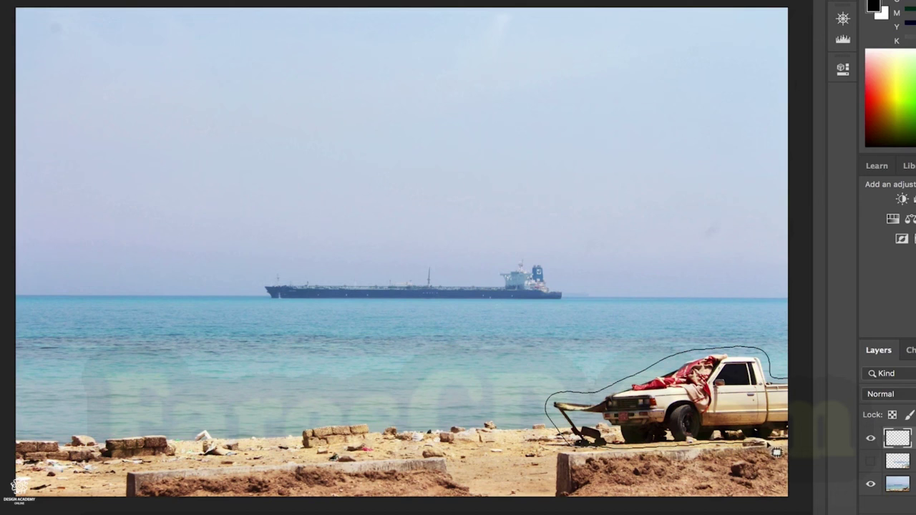
- Outline the truck with the Patch tool, replace it with the shoreline to its left, and deselect
mouse_move(801, 445)
mouse_down()
mouse_move(804, 385)
mouse_move(798, 399)
mouse_up()
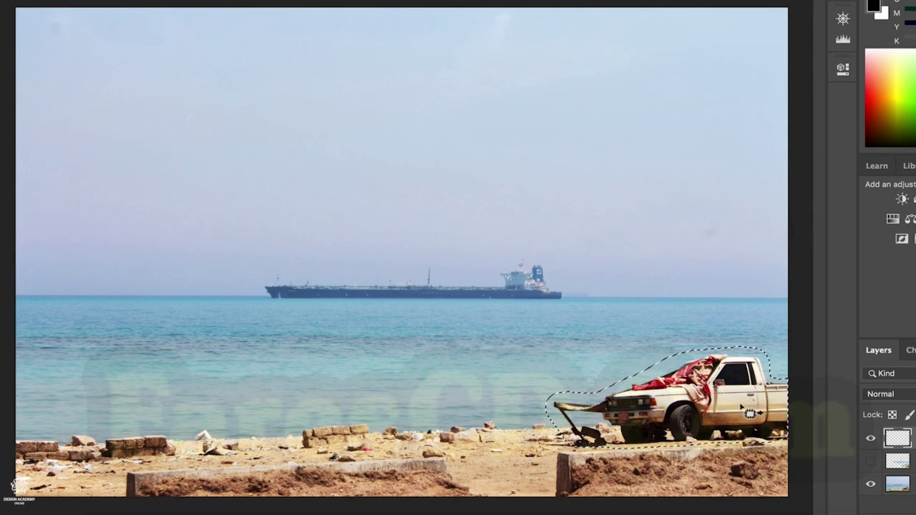
drag(748, 397, 467, 415)
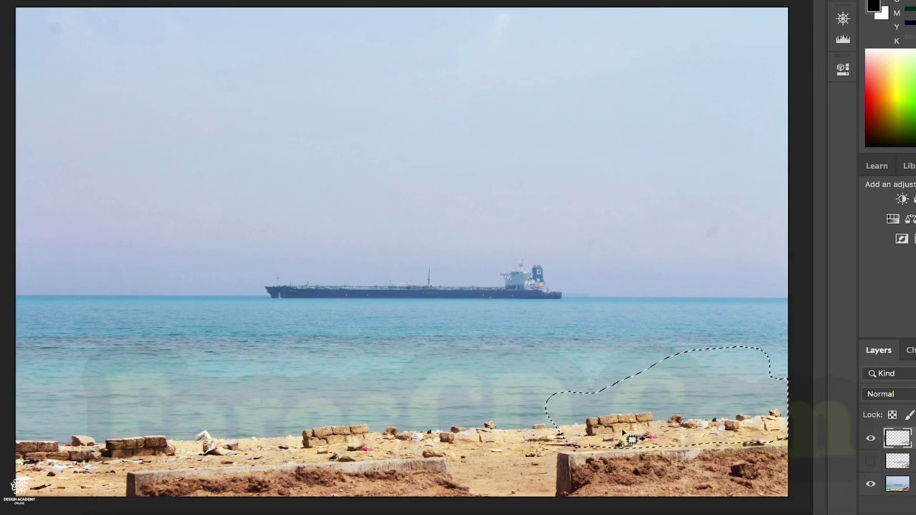
key(super+d)
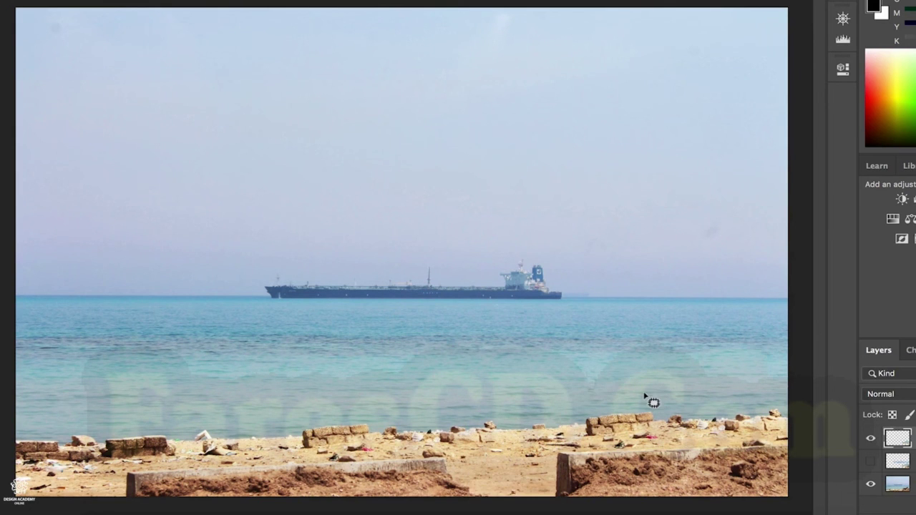
- Remove the duplicated brick pile from the patched shoreline with the Spot Healing Brush, and show the manipulation layer again
right_click(12, 126)
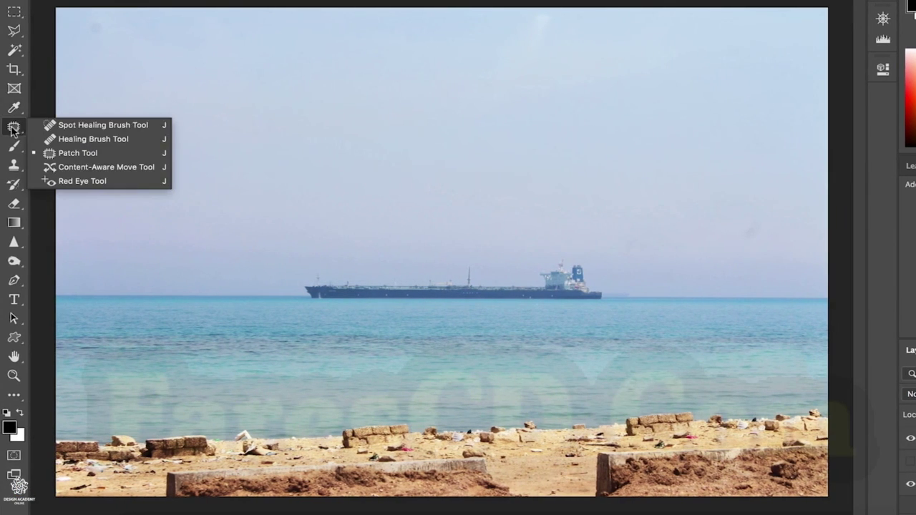
click(86, 129)
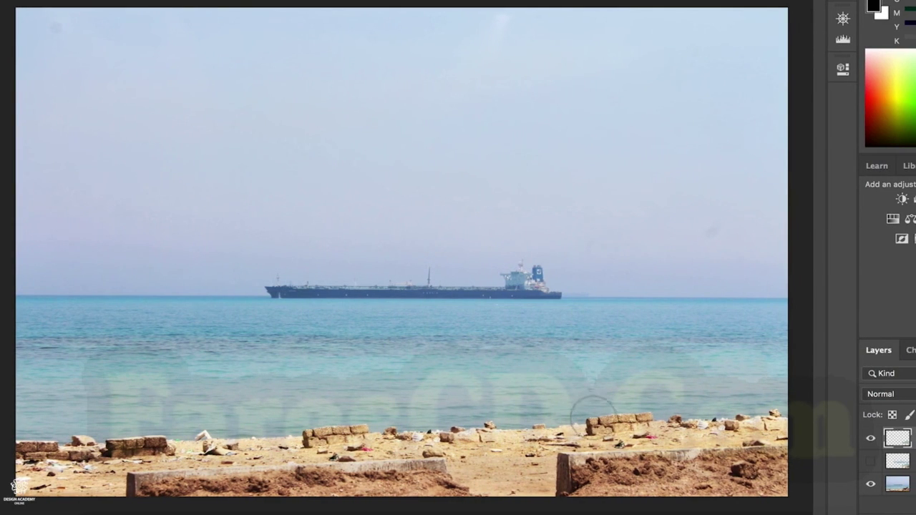
drag(597, 420, 676, 419)
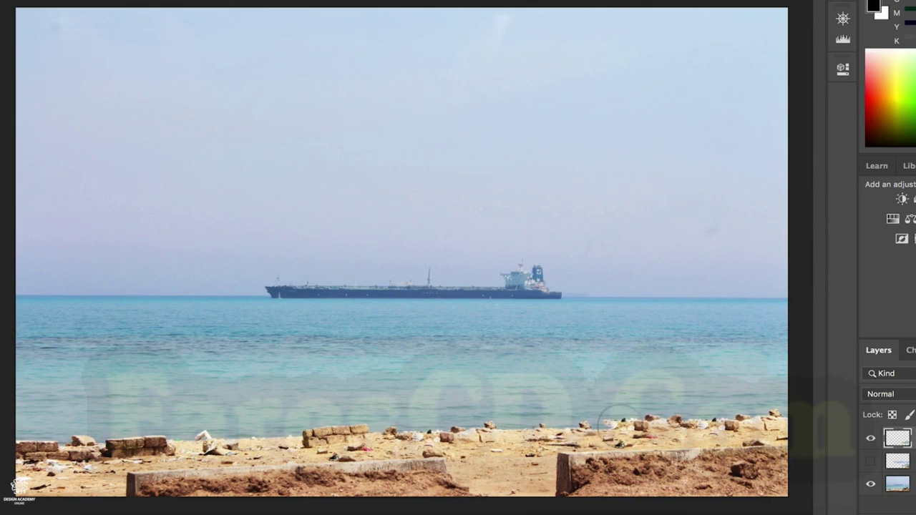
drag(620, 421, 591, 427)
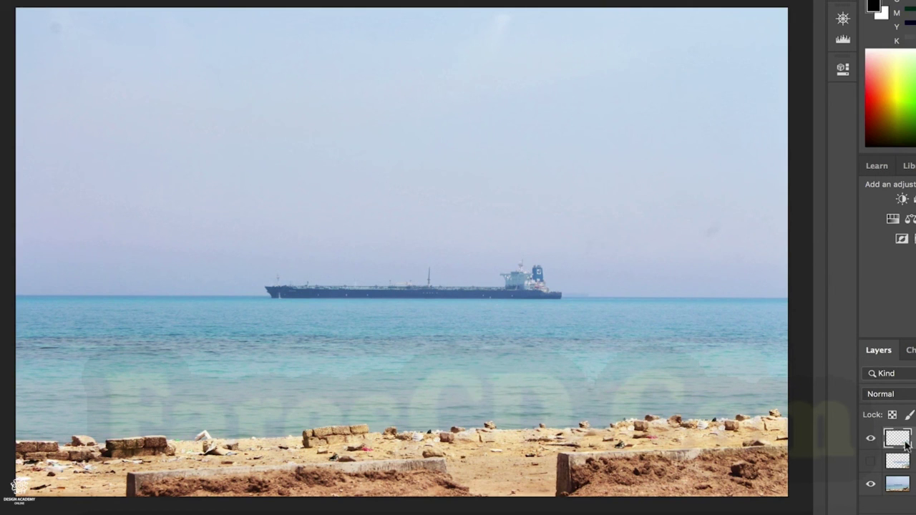
click(870, 462)
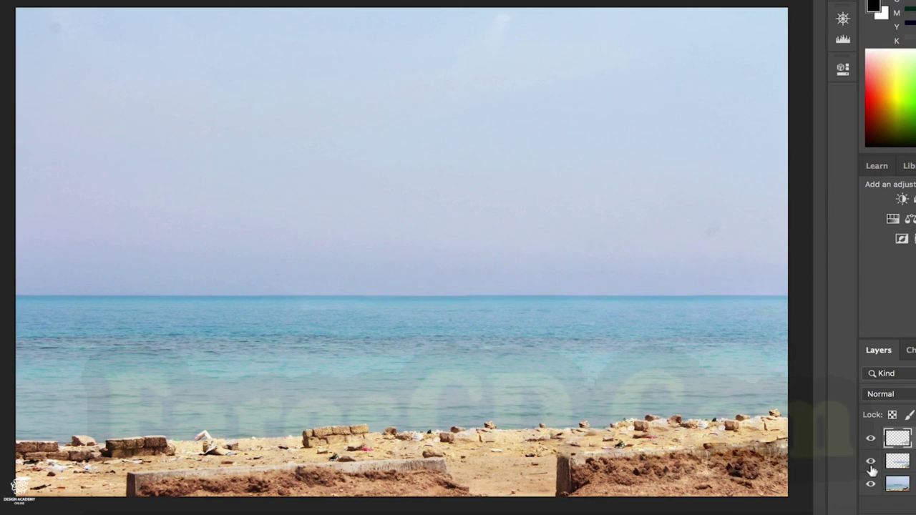